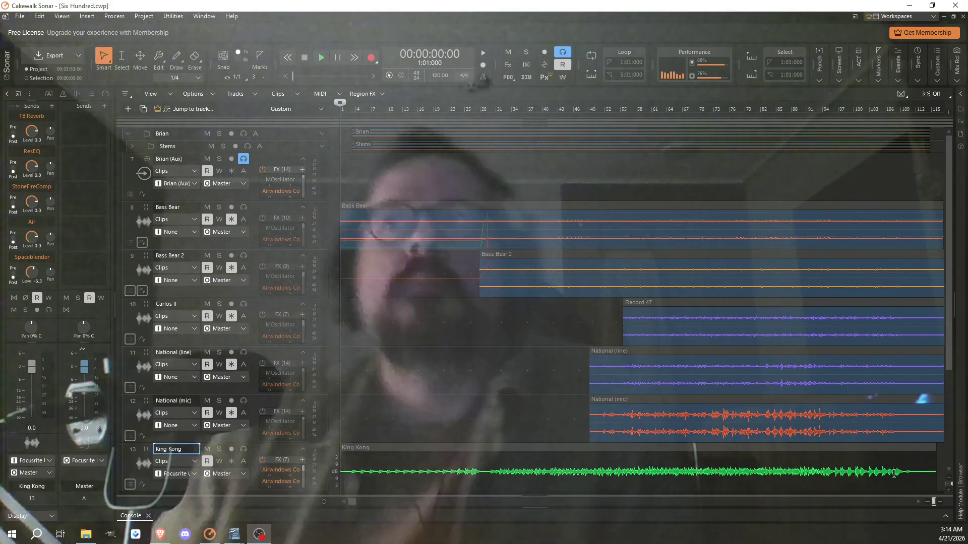
# Step: Examine the King Kong track's sends in the console alongside the effect buses
pyautogui.click(946, 517)
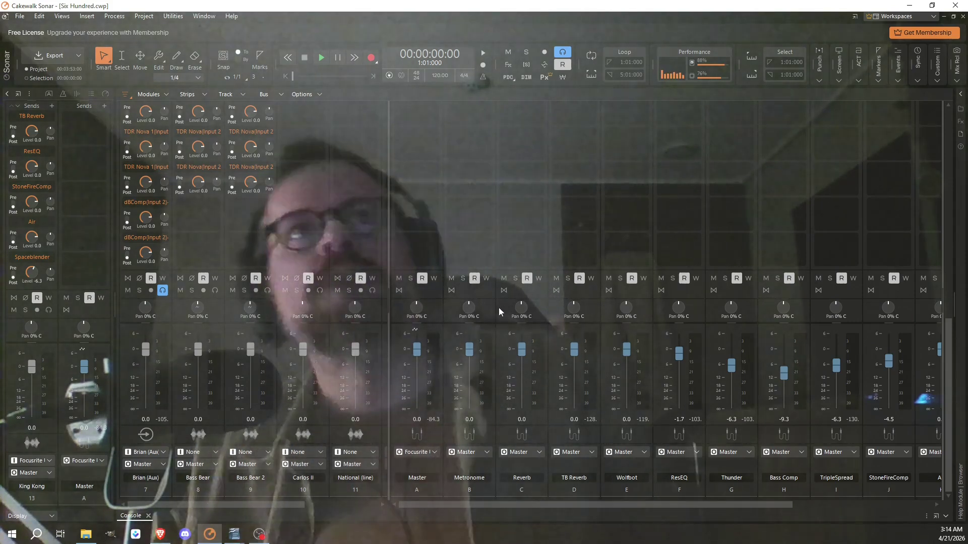
pyautogui.scroll(1, 381, 262)
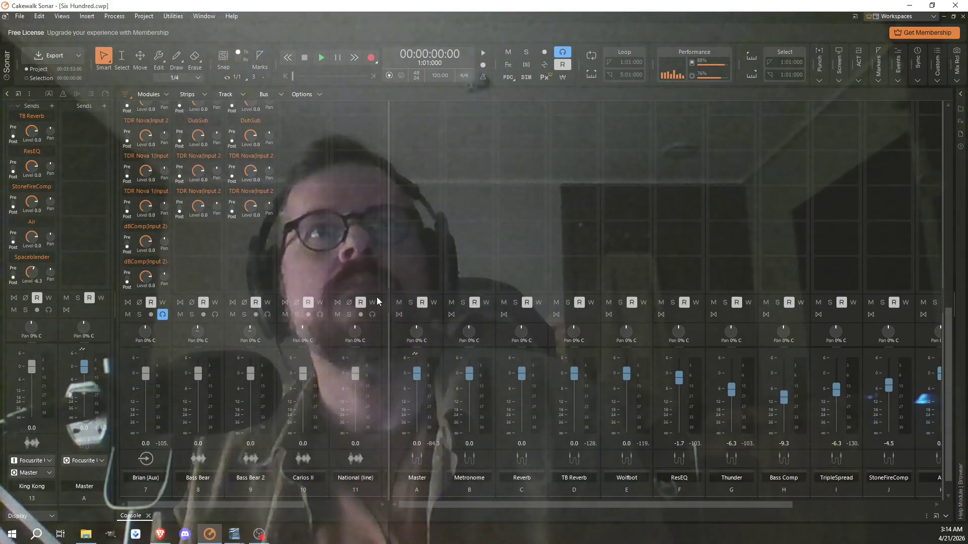
pyautogui.moveTo(263, 503); pyautogui.dragTo(337, 503)
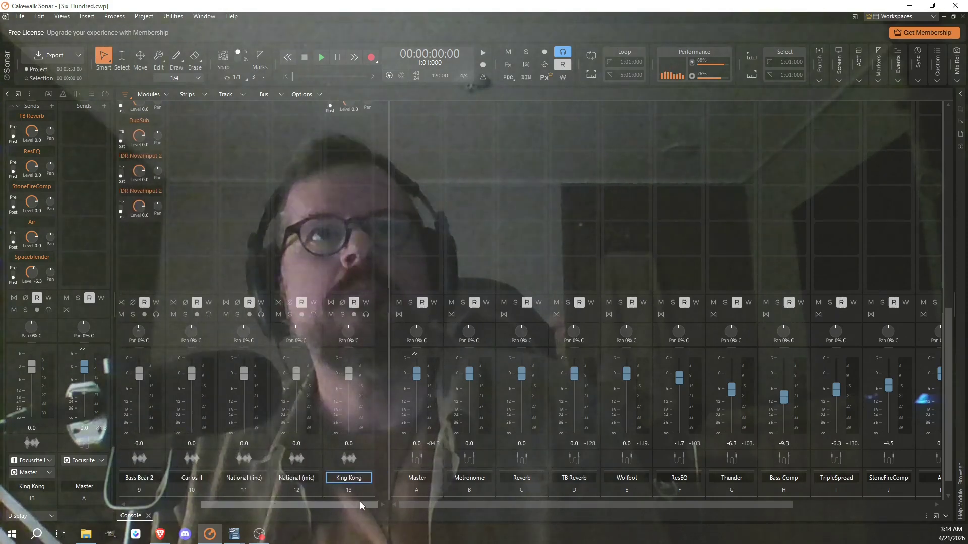
pyautogui.scroll(5, 369, 306)
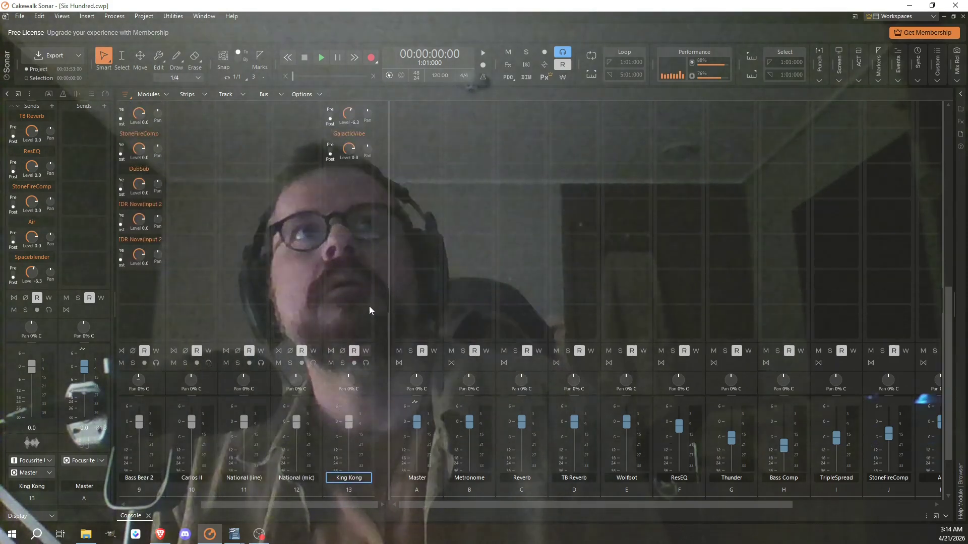
pyautogui.scroll(3, 369, 307)
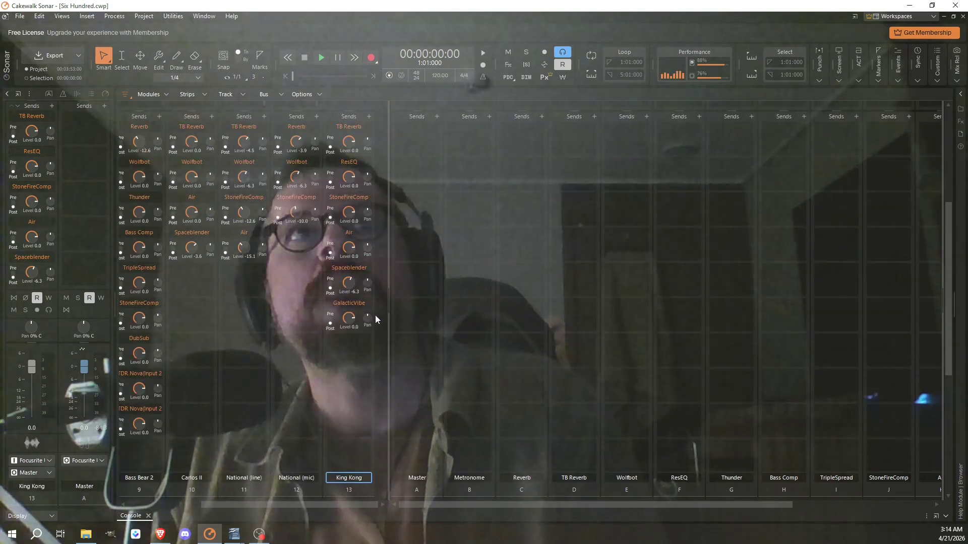
pyautogui.moveTo(532, 506); pyautogui.dragTo(478, 503)
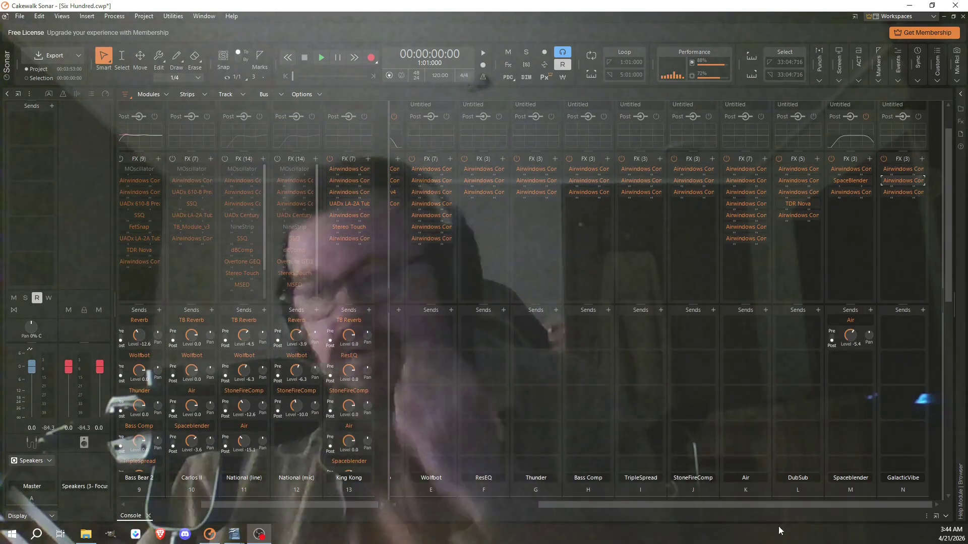
# Step: Inspect the Console8ChannelIn, WoodenBox, CStrip2 and LA-2A settings in the King Kong track's effects chain
pyautogui.doubleClick(343, 171)
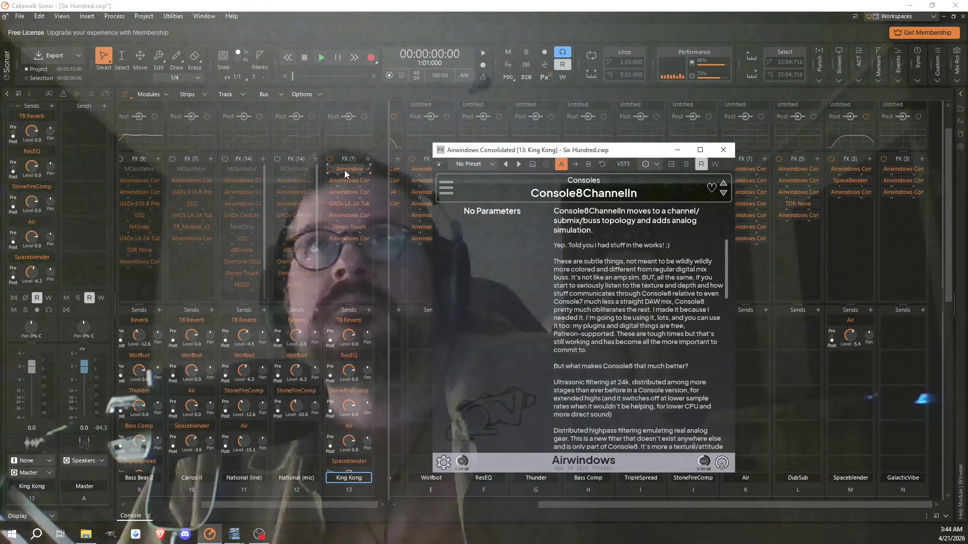
pyautogui.moveTo(344, 170); pyautogui.dragTo(352, 183)
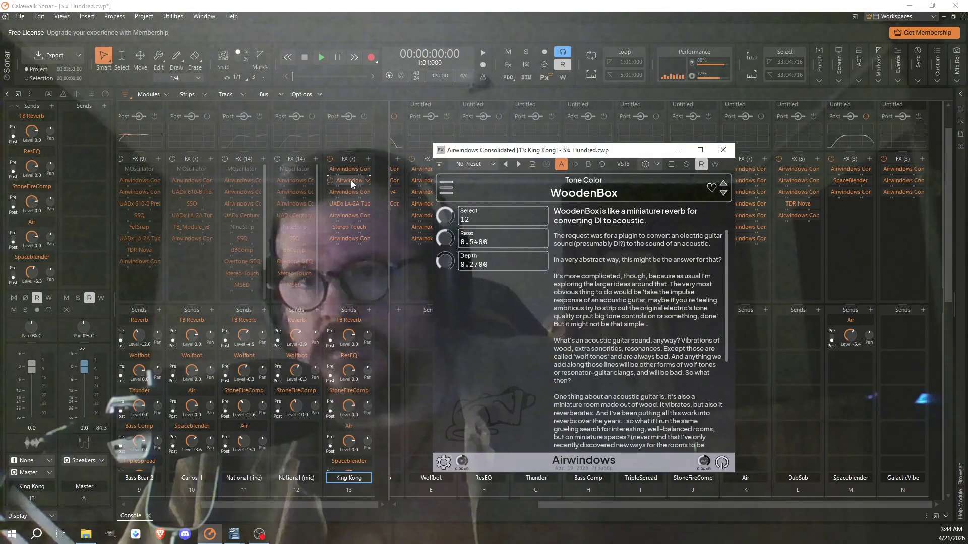
pyautogui.moveTo(353, 177); pyautogui.dragTo(349, 192)
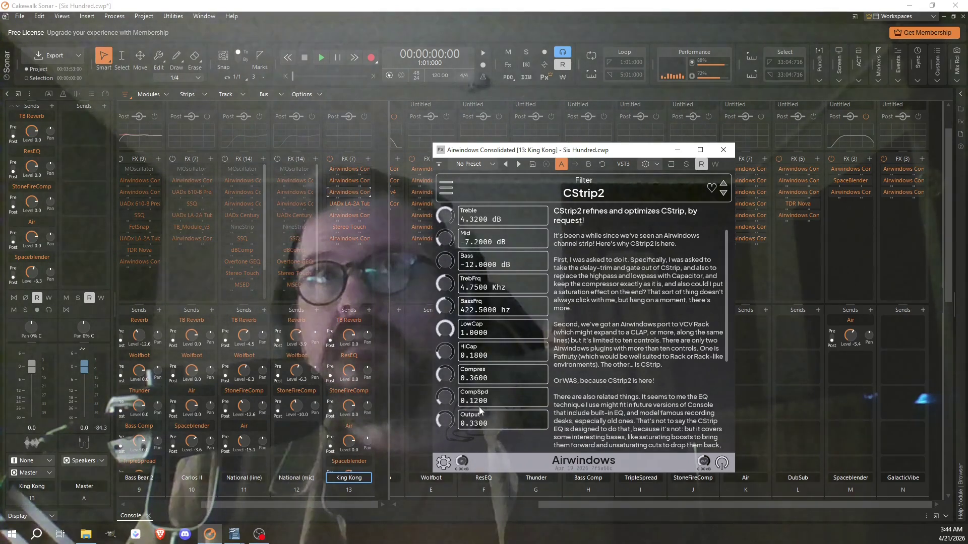
pyautogui.doubleClick(350, 206)
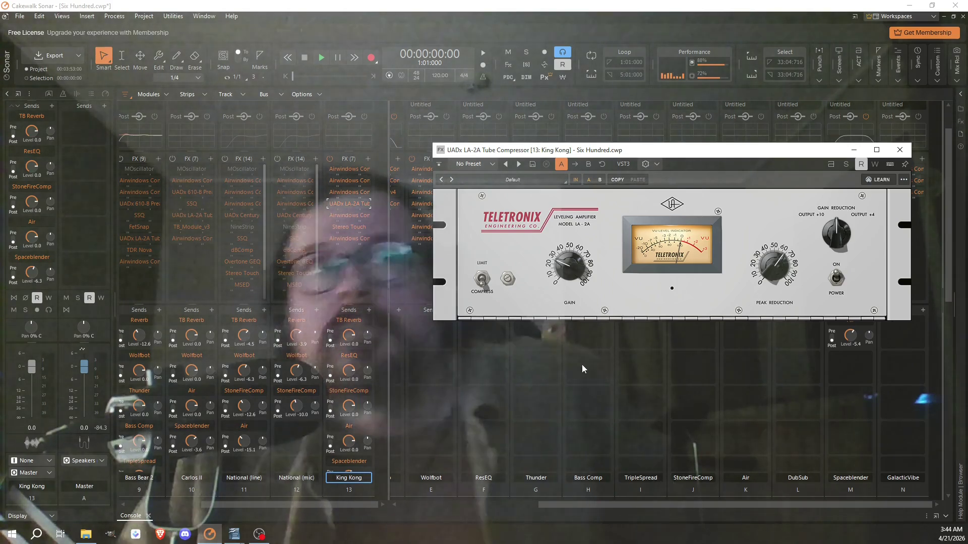
pyautogui.click(910, 150)
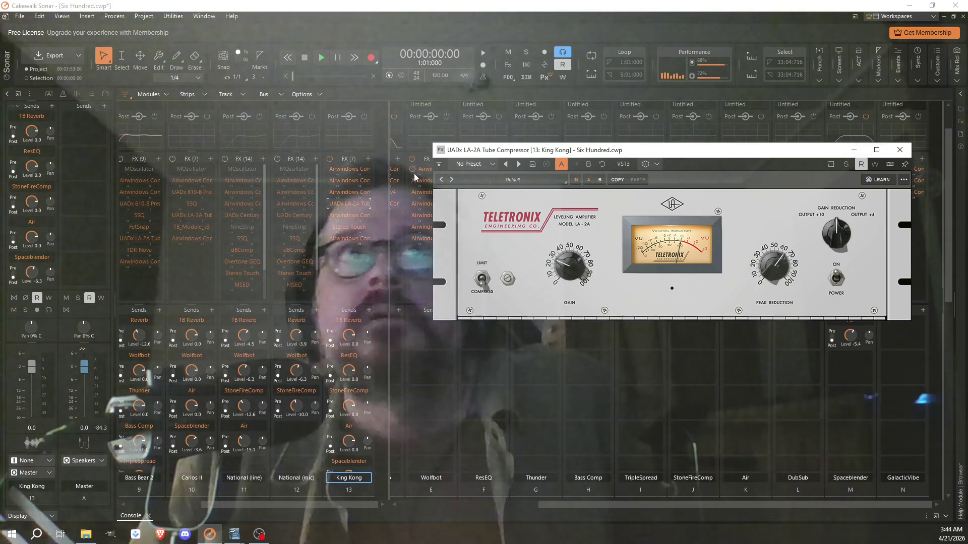
# Step: Inspect the King Kong track's Galactic, Stereo Touch and Console8ChannelOut settings, and close the plugin windows
pyautogui.doubleClick(342, 213)
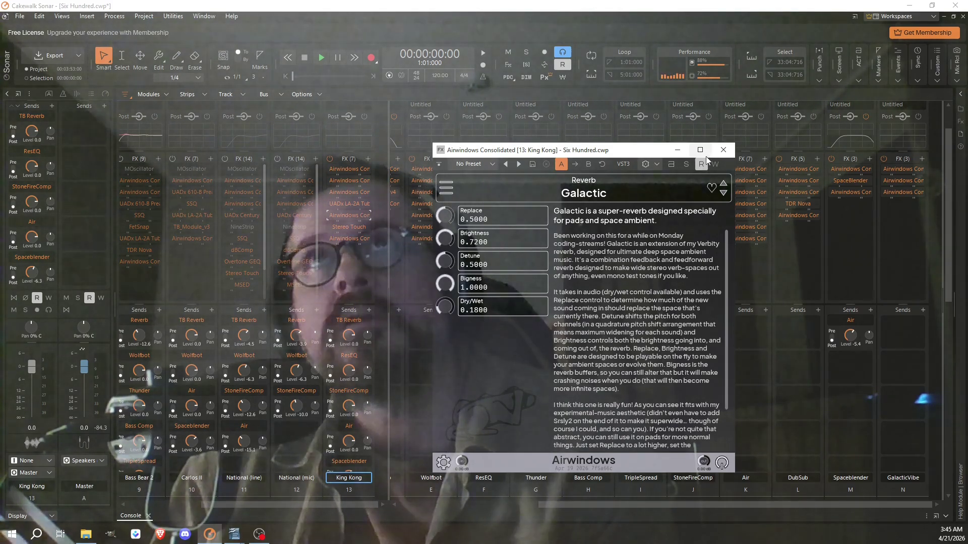
pyautogui.click(723, 150)
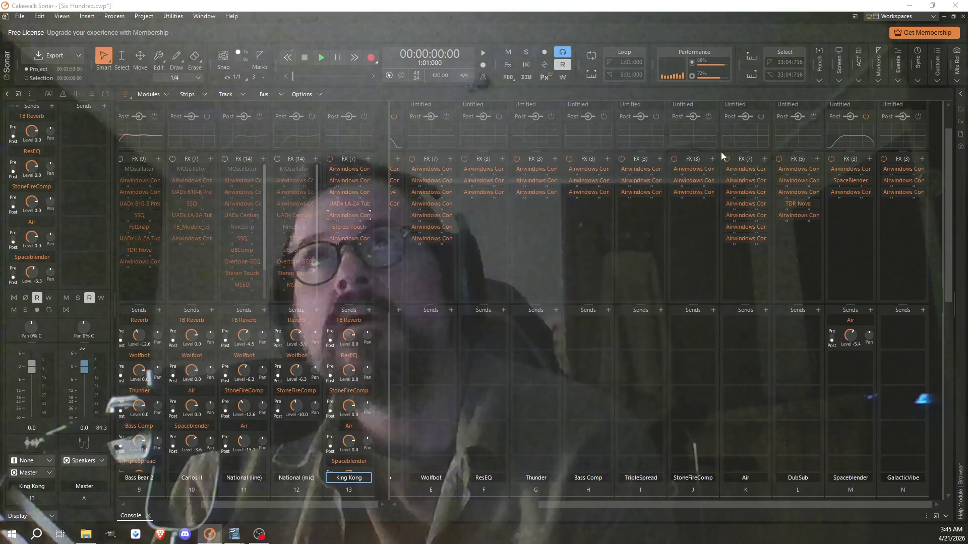
pyautogui.doubleClick(349, 228)
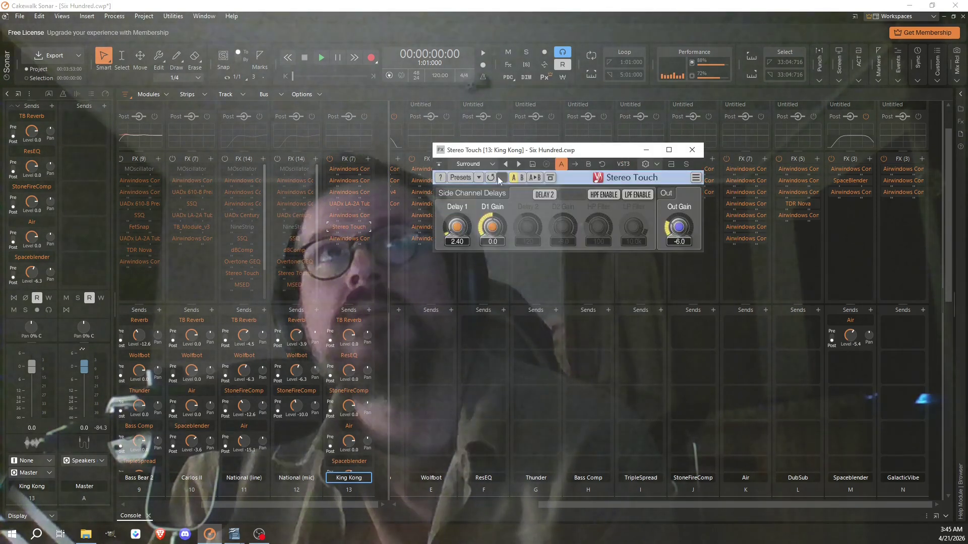
pyautogui.doubleClick(347, 238)
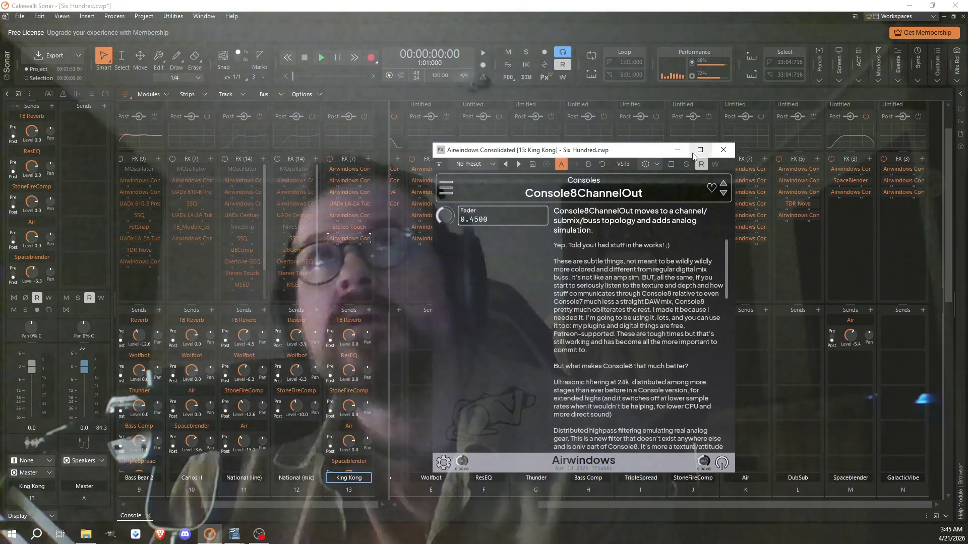
pyautogui.click(723, 150)
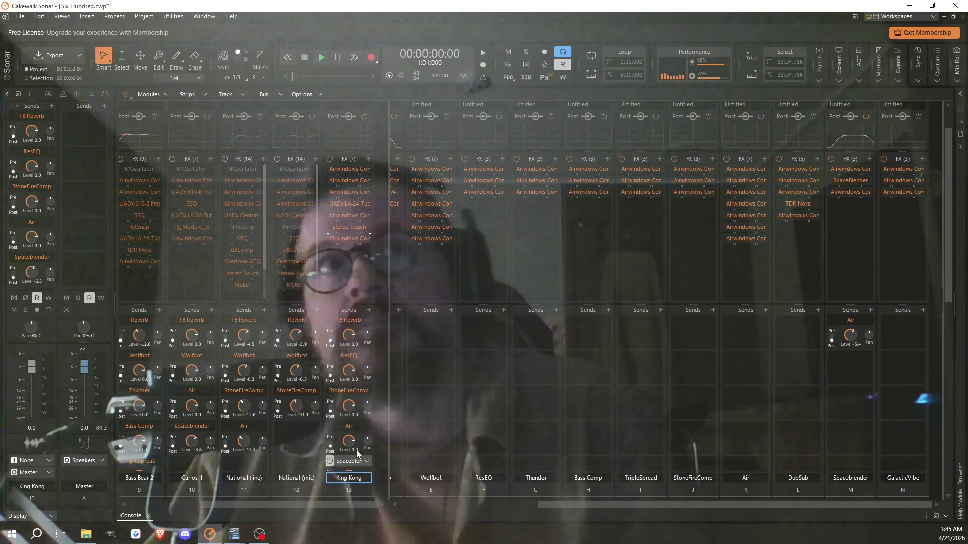
# Step: Inspect the GalacticVibe effect on its bus and return to the track view
pyautogui.doubleClick(902, 182)
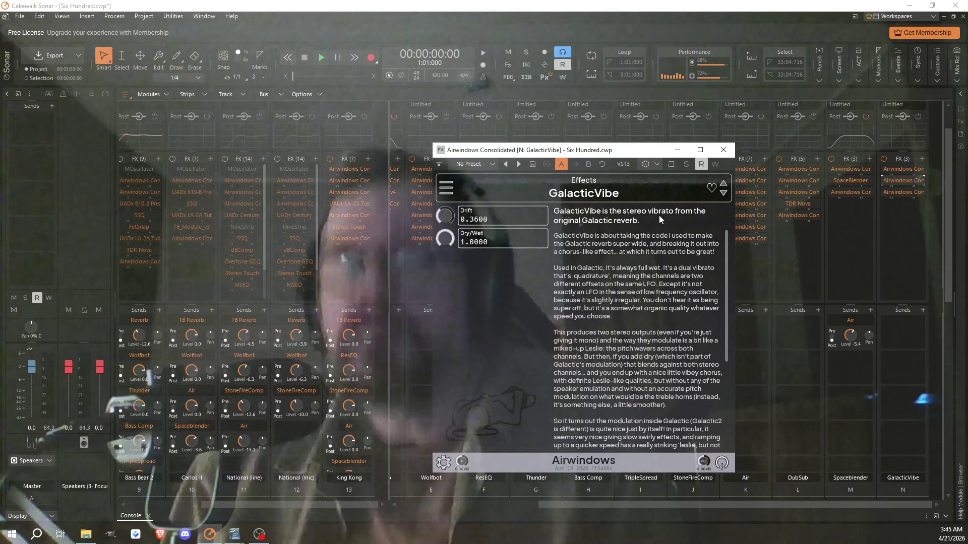
pyautogui.click(723, 151)
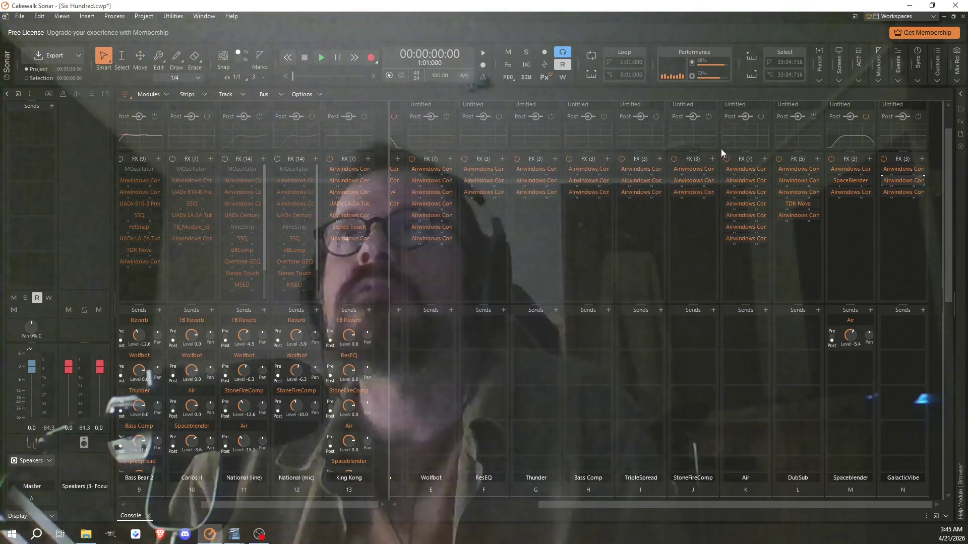
pyautogui.click(947, 516)
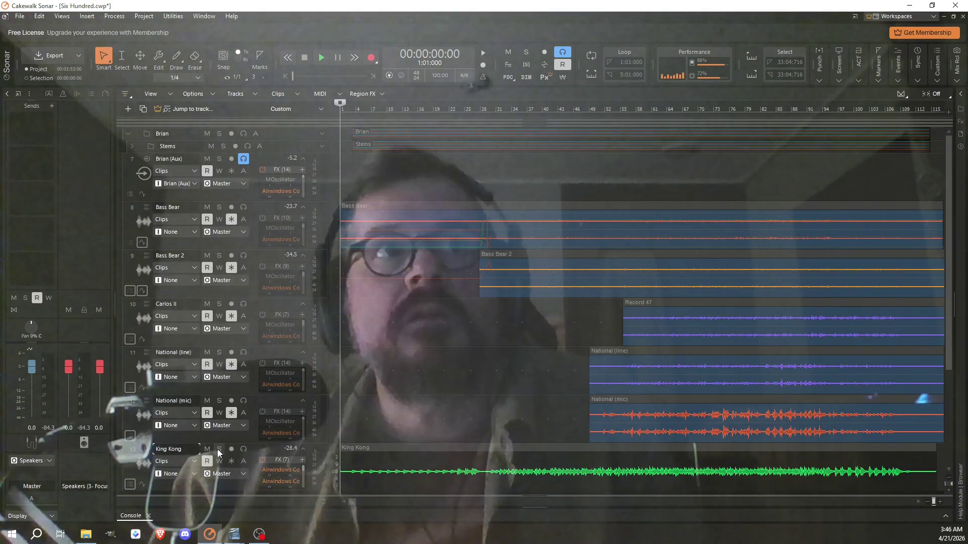
# Step: Solo the King Kong track and enlarge its height until its whole effects list shows
pyautogui.click(219, 449)
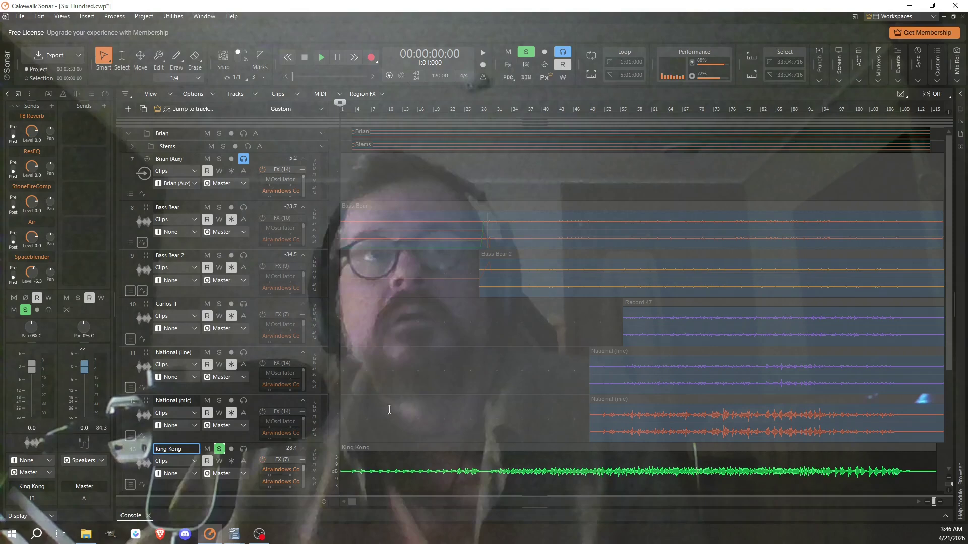
pyautogui.scroll(-2, 400, 358)
pyautogui.scroll(-1, 400, 358)
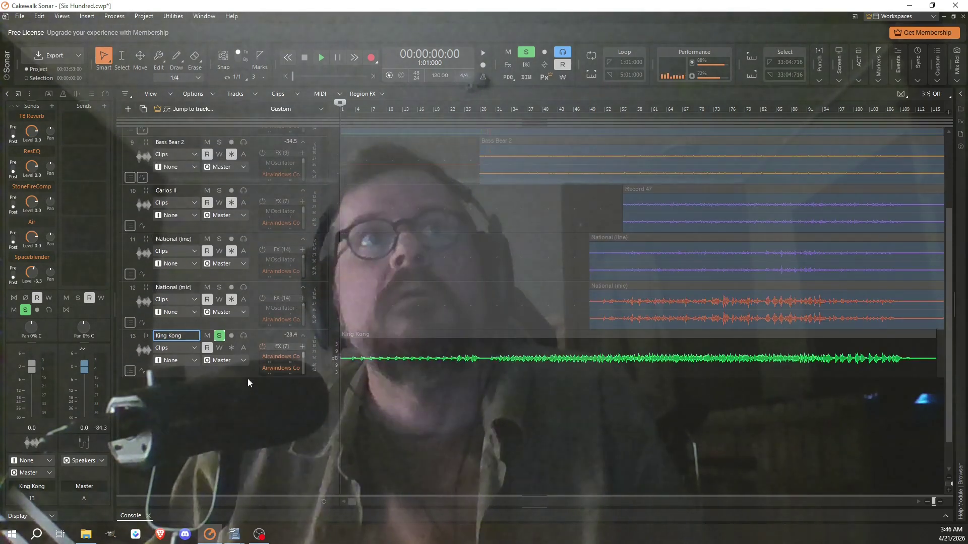
pyautogui.moveTo(247, 397); pyautogui.dragTo(250, 438)
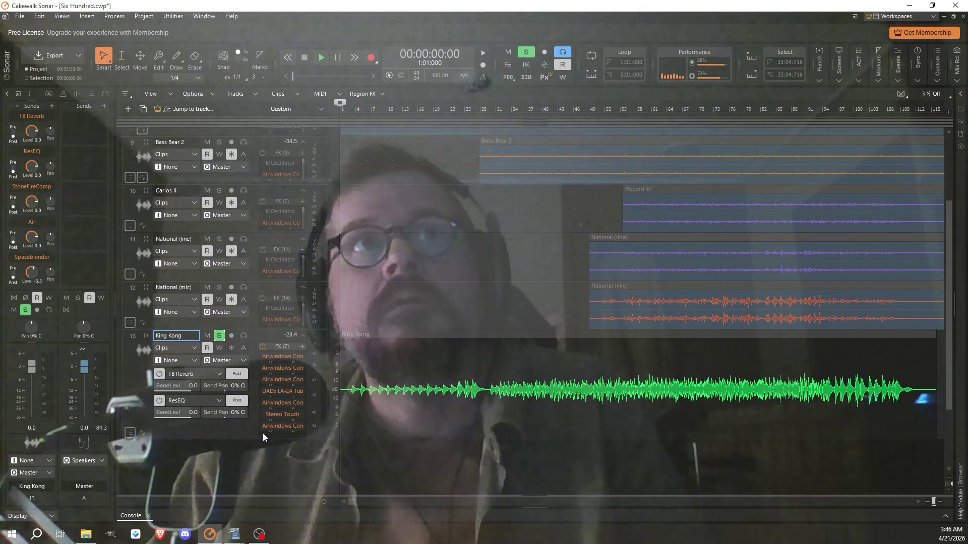
# Step: Audition the soloed King Kong track from near its start, comparing WoodenBox bypassed and active, and close the plugin
pyautogui.doubleClick(283, 367)
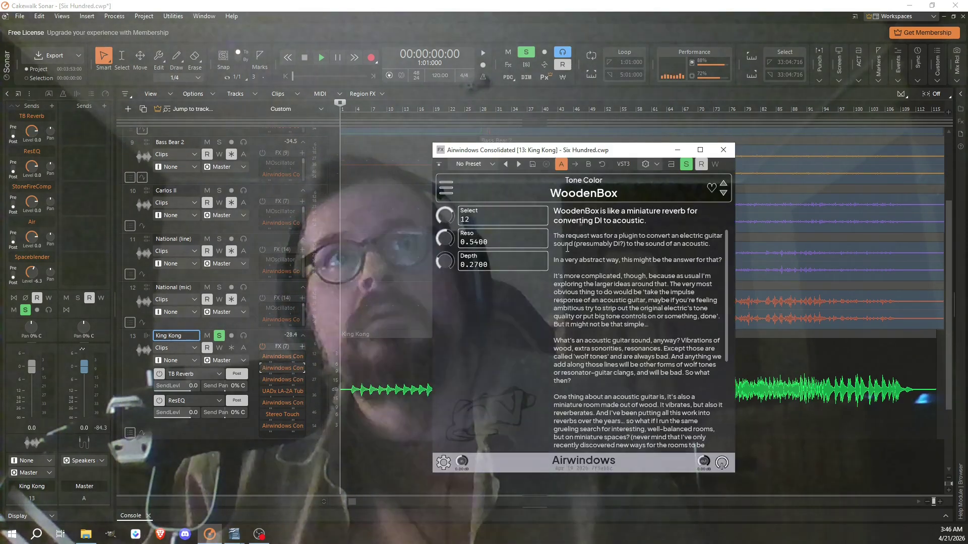
pyautogui.click(347, 411)
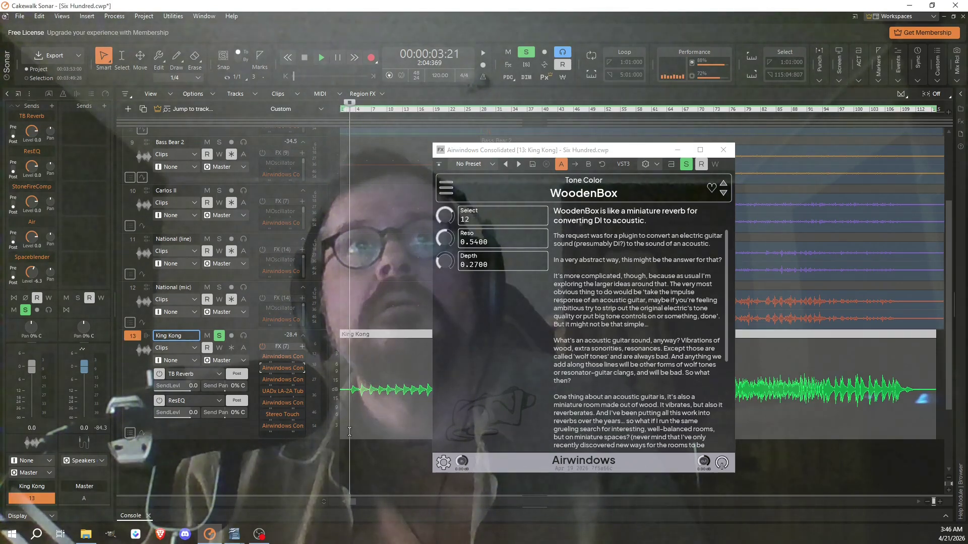
pyautogui.click(437, 167)
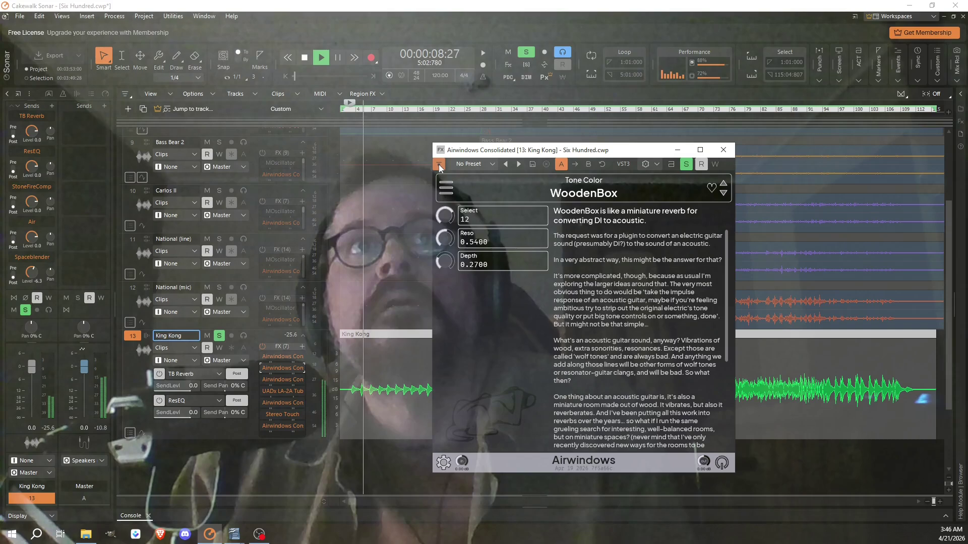
pyautogui.click(439, 166)
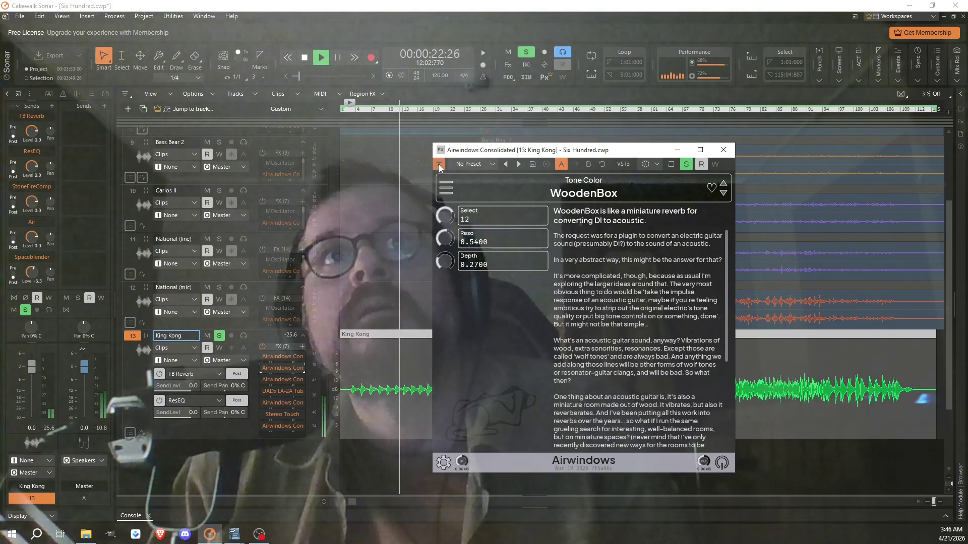
pyautogui.click(439, 164)
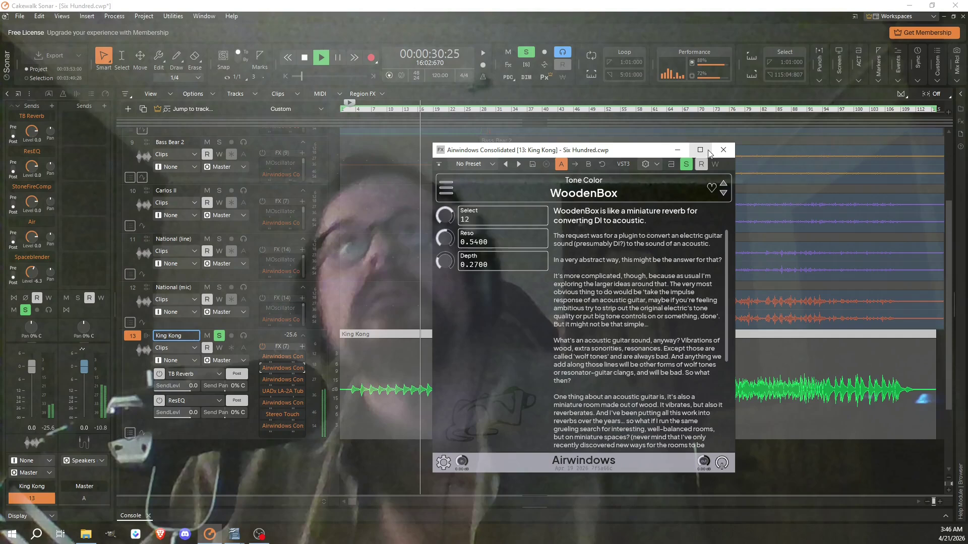
pyautogui.click(724, 151)
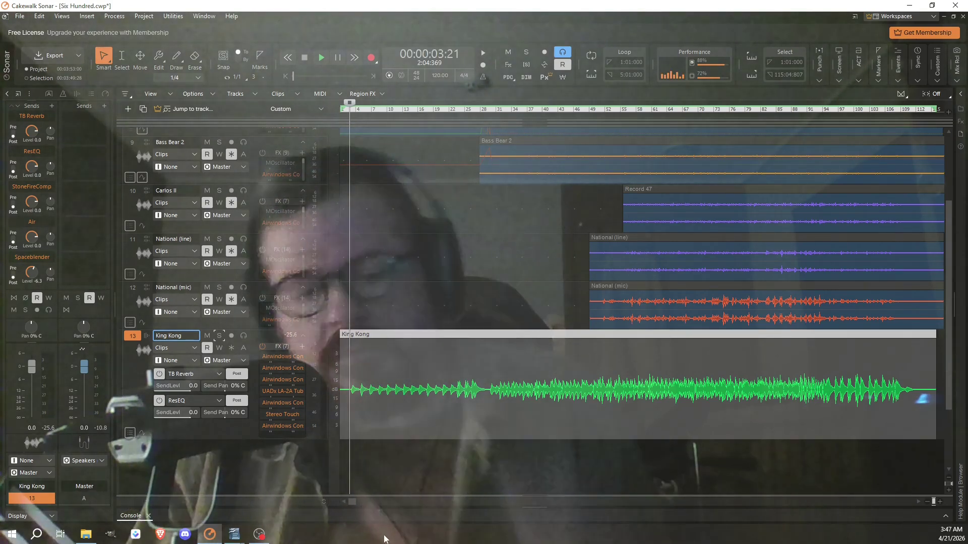
# Step: Play the full mix from the start with the Master bus's Meter open and its display cleared
pyautogui.scroll(2, 439, 307)
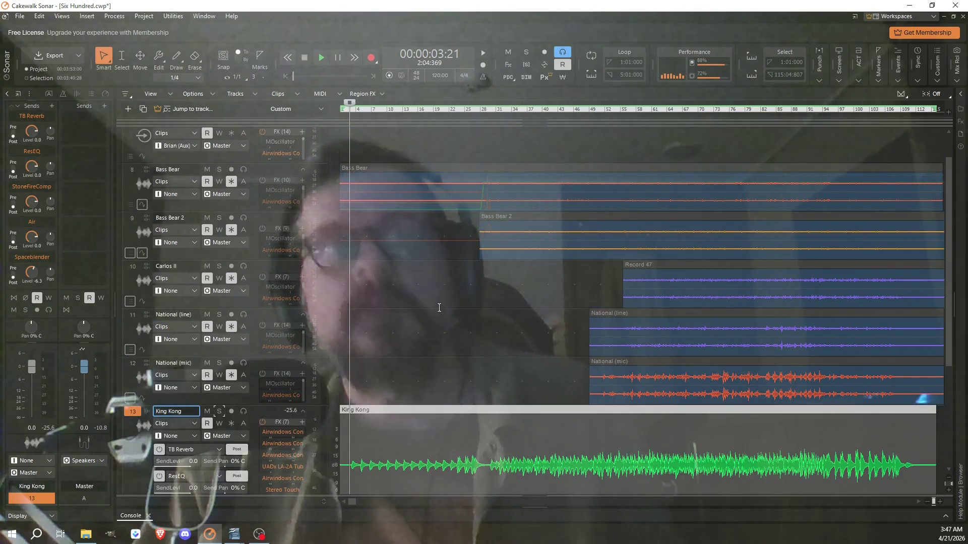
pyautogui.scroll(1, 439, 307)
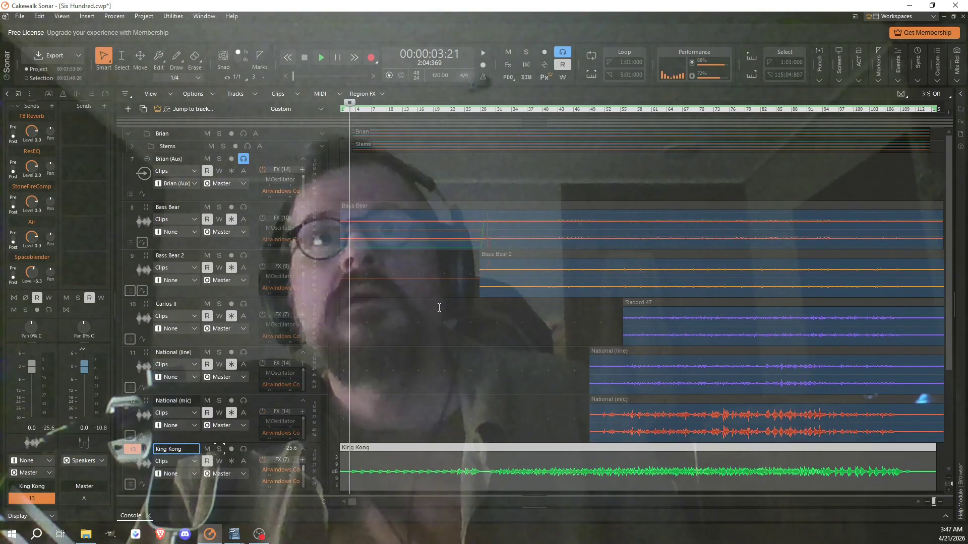
pyautogui.click(286, 79)
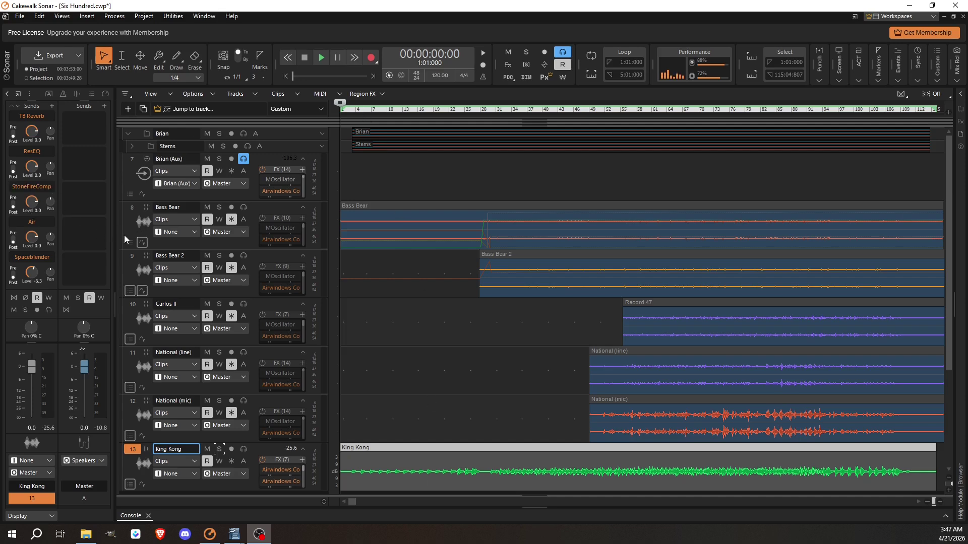
pyautogui.scroll(5, 73, 241)
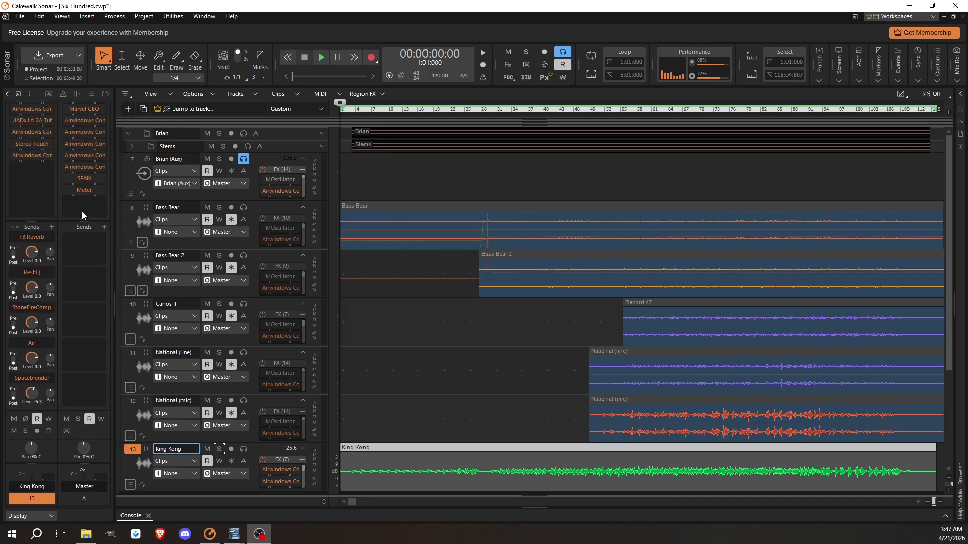
pyautogui.doubleClick(84, 191)
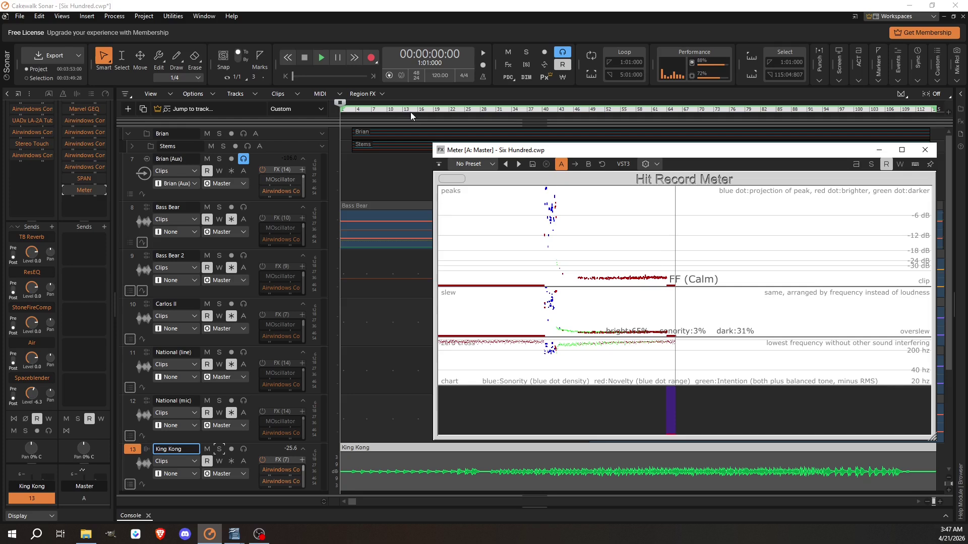
pyautogui.click(454, 179)
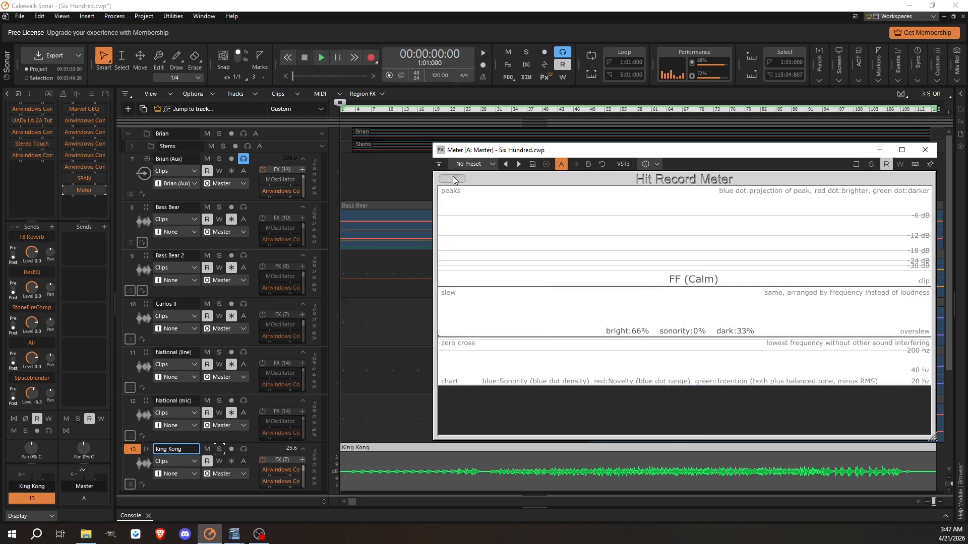
pyautogui.click(316, 57)
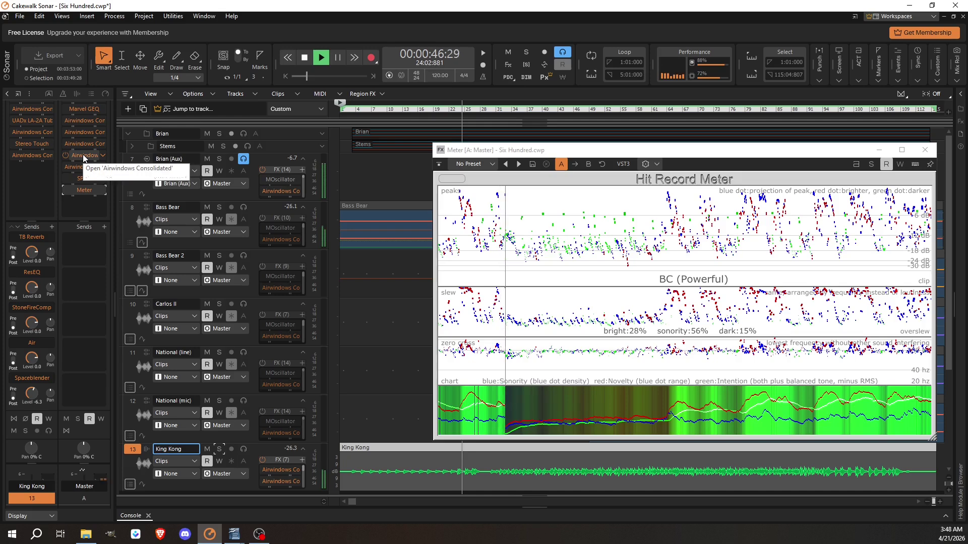
# Step: Examine the effects, sends and output levels on the King Kong and Master channel strips during playback, and close the Meter
pyautogui.scroll(-1, 79, 330)
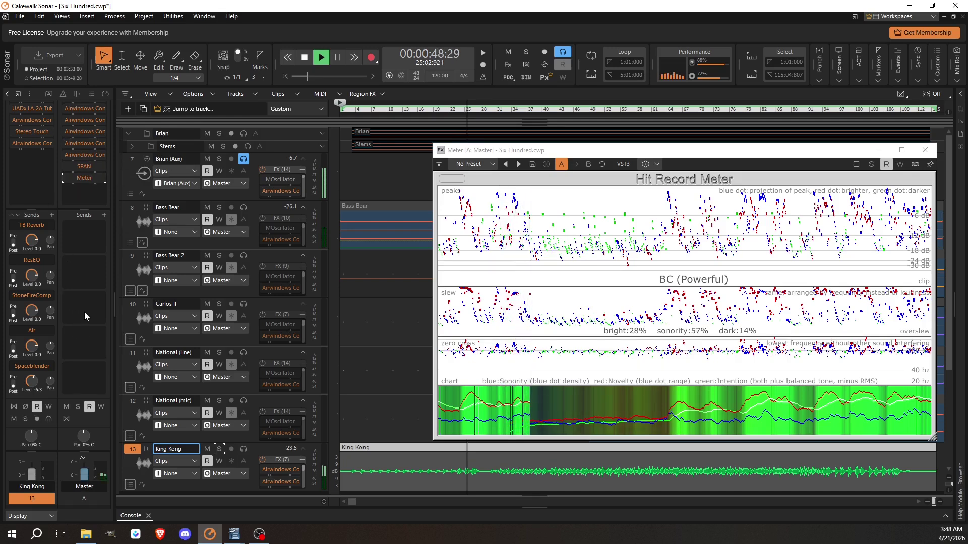
pyautogui.scroll(-1, 84, 312)
pyautogui.scroll(-3, 84, 313)
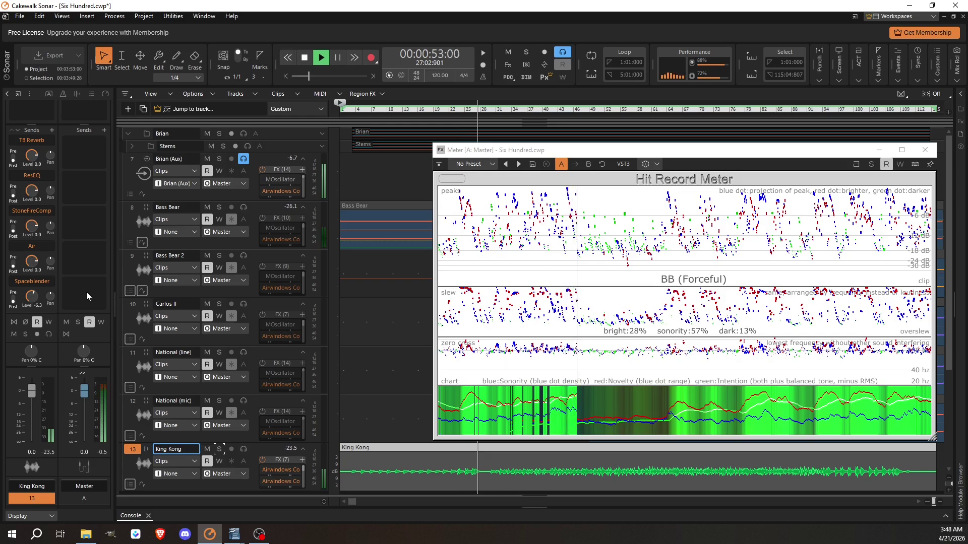
pyautogui.scroll(3, 89, 253)
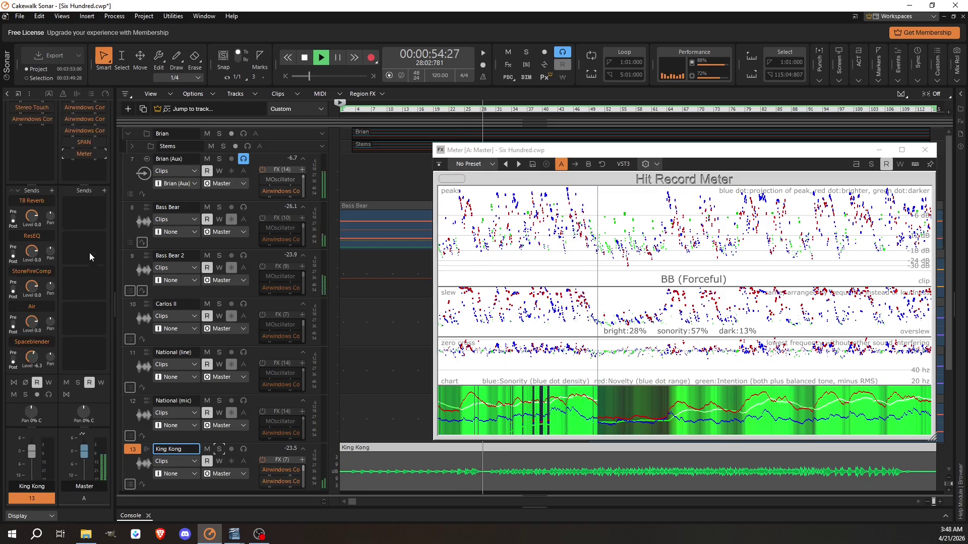
pyautogui.scroll(1, 89, 253)
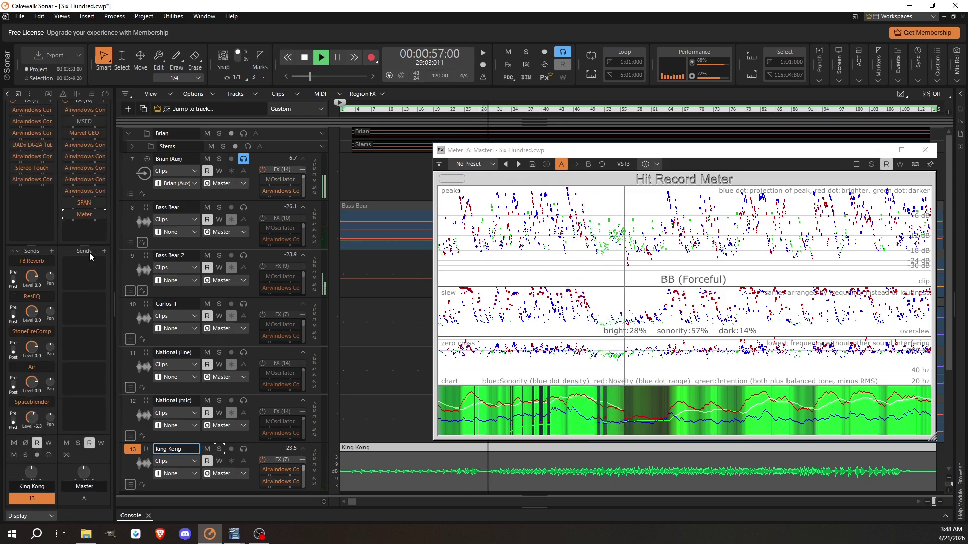
pyautogui.scroll(-3, 94, 308)
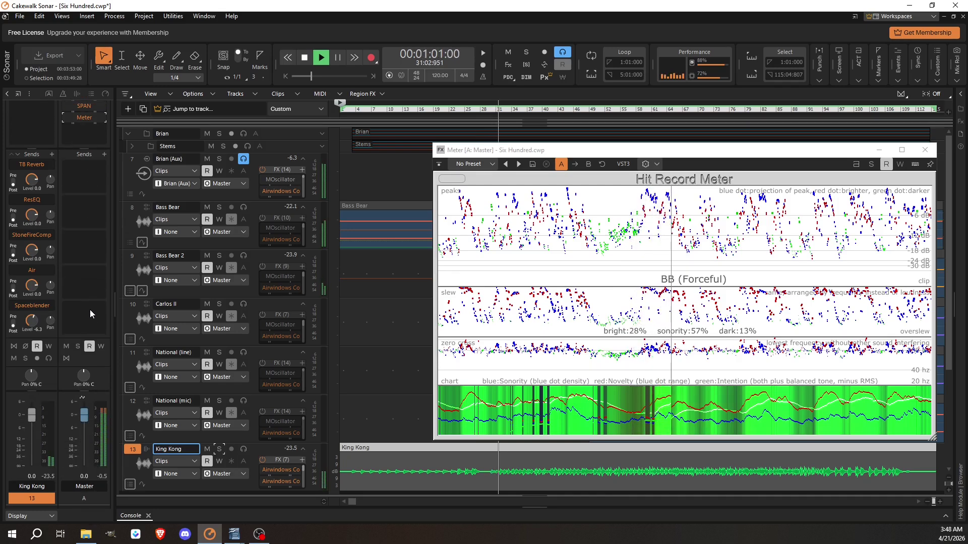
pyautogui.scroll(-1, 89, 312)
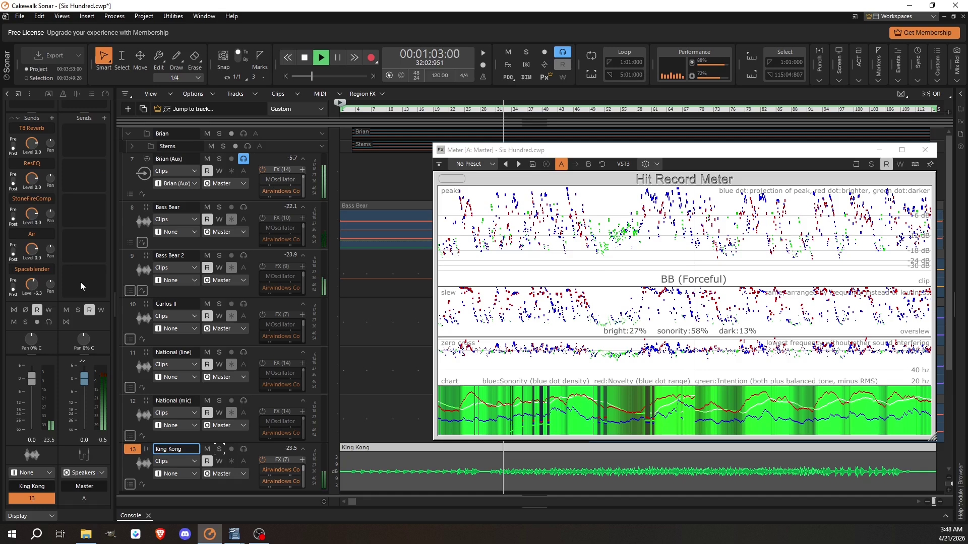
pyautogui.scroll(1, 80, 283)
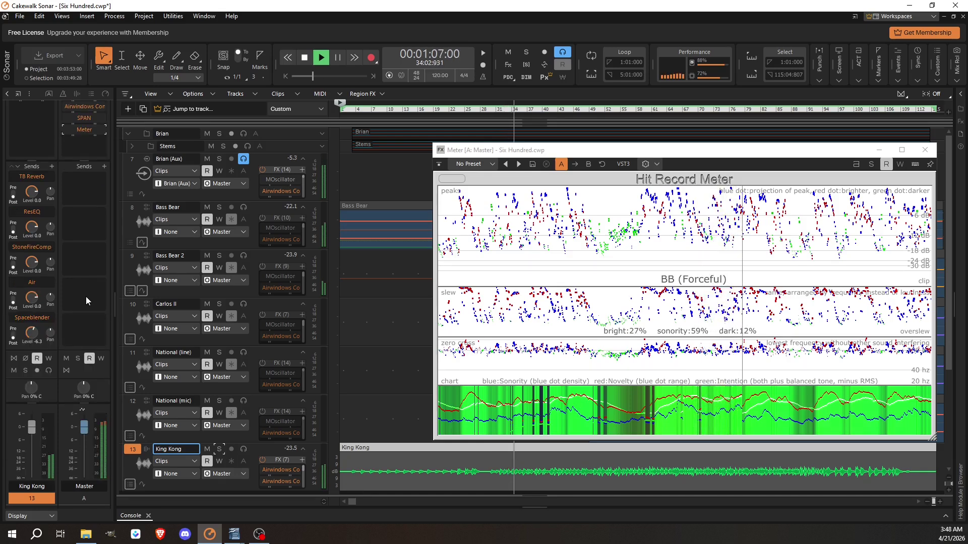
pyautogui.scroll(1, 85, 296)
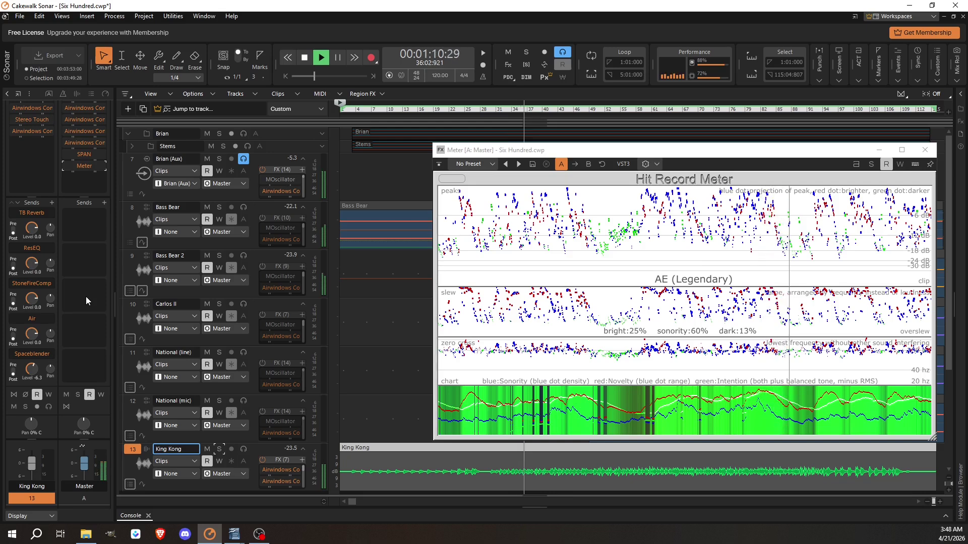
pyautogui.scroll(2, 85, 296)
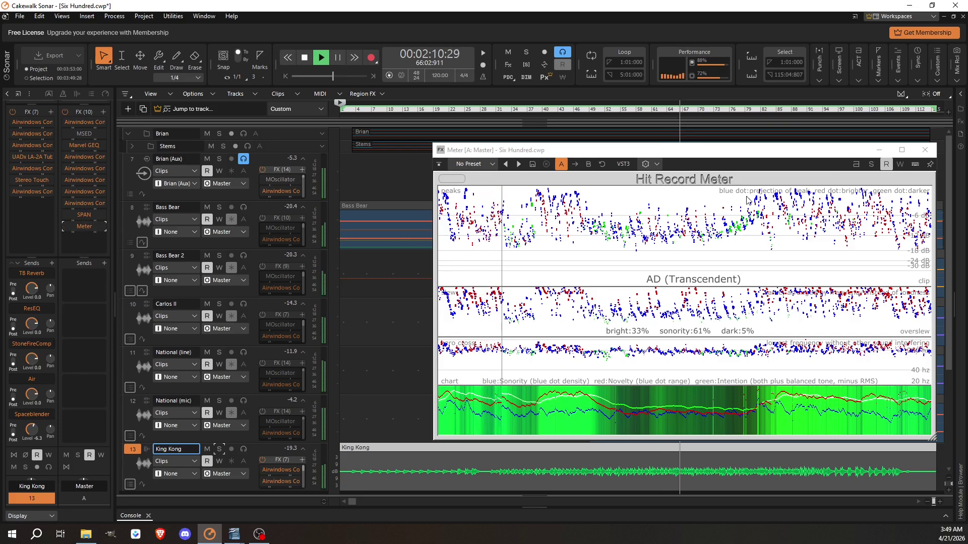
pyautogui.click(925, 149)
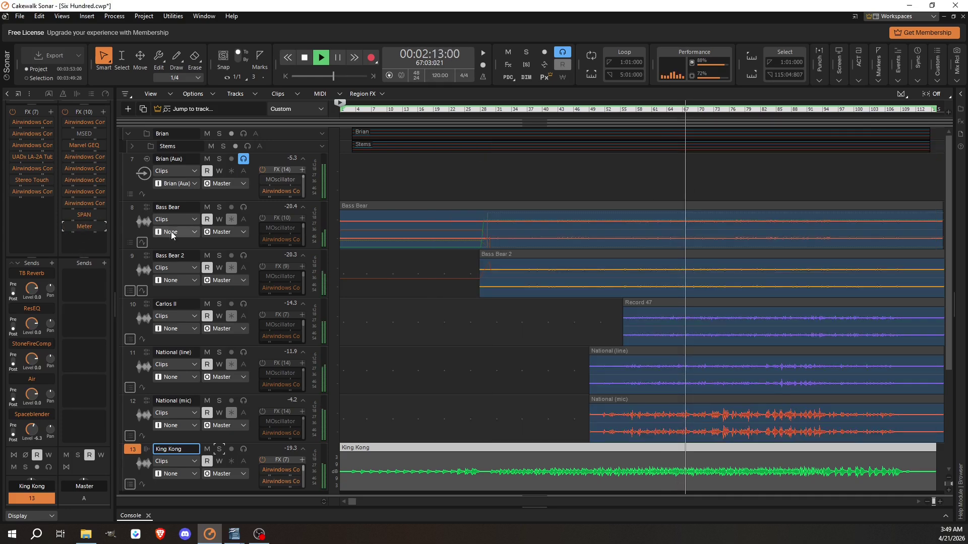
# Step: Inspect the playing mix's spectrum in the Master bus's SPAN, close it, and check the channel strips' fader levels
pyautogui.doubleClick(86, 215)
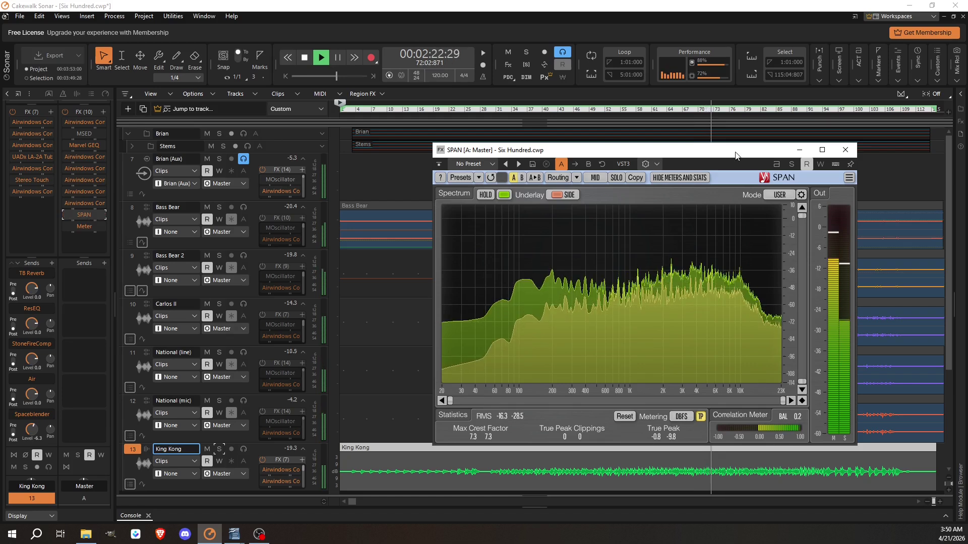
pyautogui.click(846, 150)
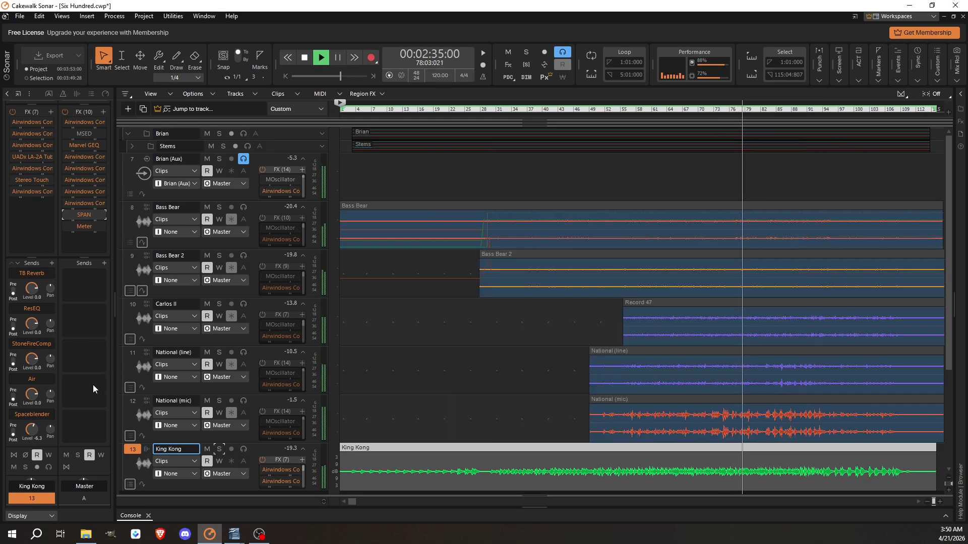
pyautogui.scroll(-3, 93, 384)
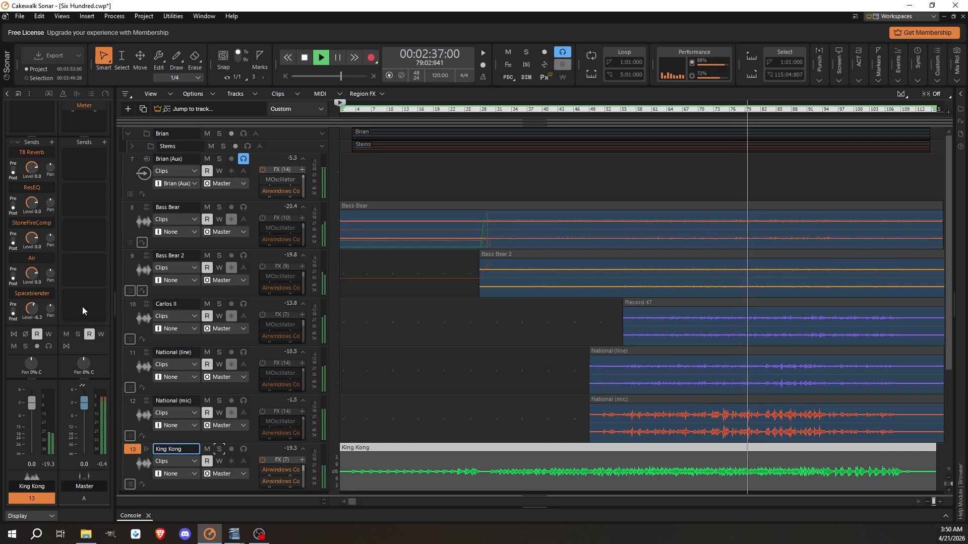
pyautogui.scroll(3, 83, 306)
pyautogui.scroll(2, 83, 307)
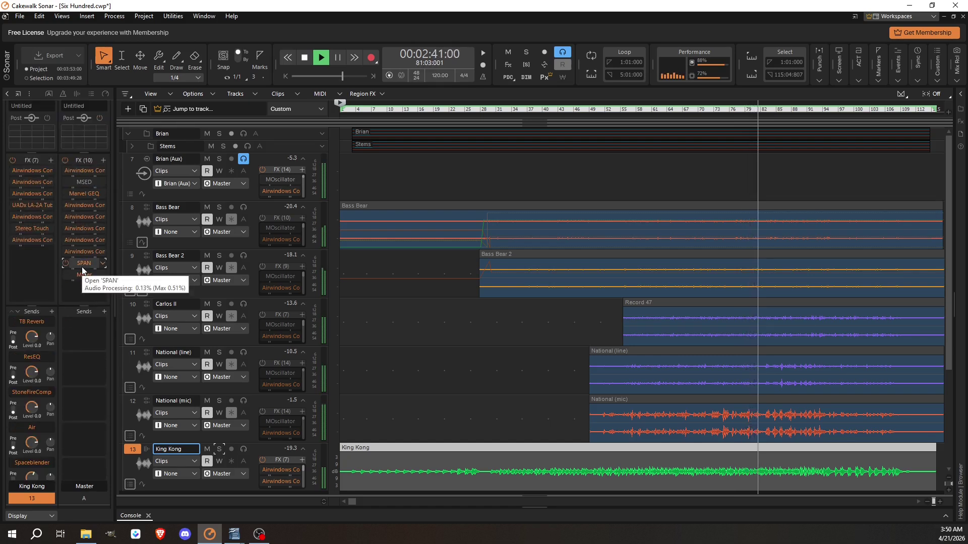
# Step: Enlarge the King Kong track to reach its effects list, watch its UADx LA-2A Tube Compressor during playback, and close the plugin
pyautogui.scroll(-3, 415, 356)
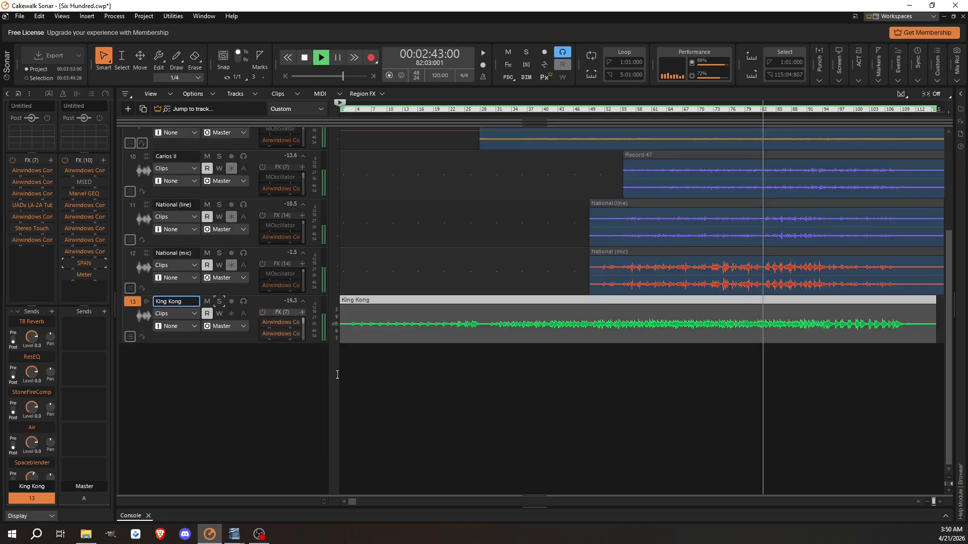
pyautogui.moveTo(245, 343); pyautogui.dragTo(252, 391)
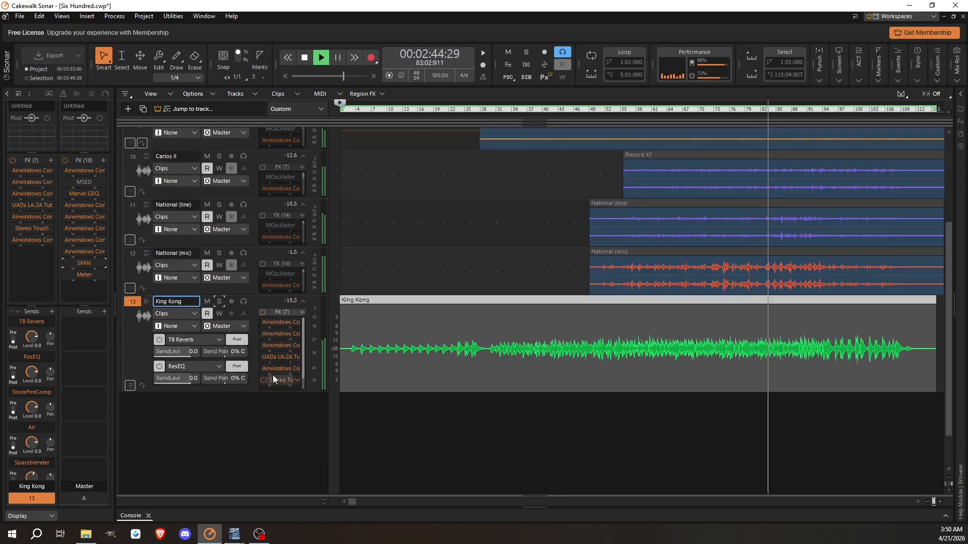
pyautogui.doubleClick(276, 357)
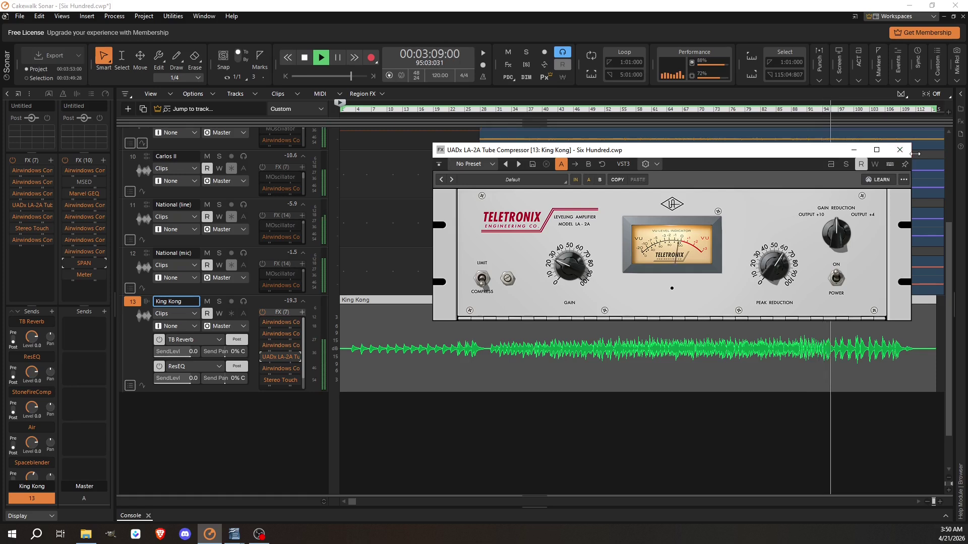
pyautogui.click(900, 151)
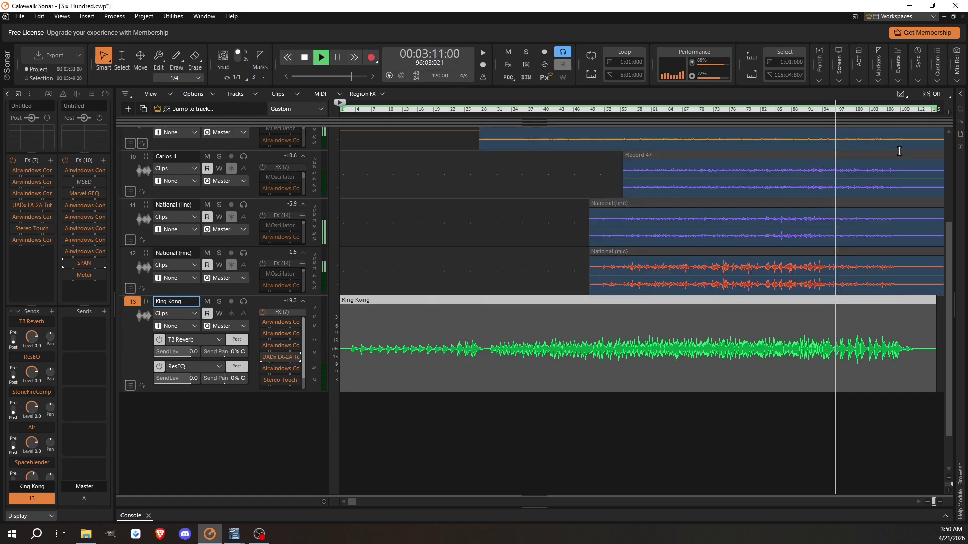
pyautogui.scroll(3, 382, 407)
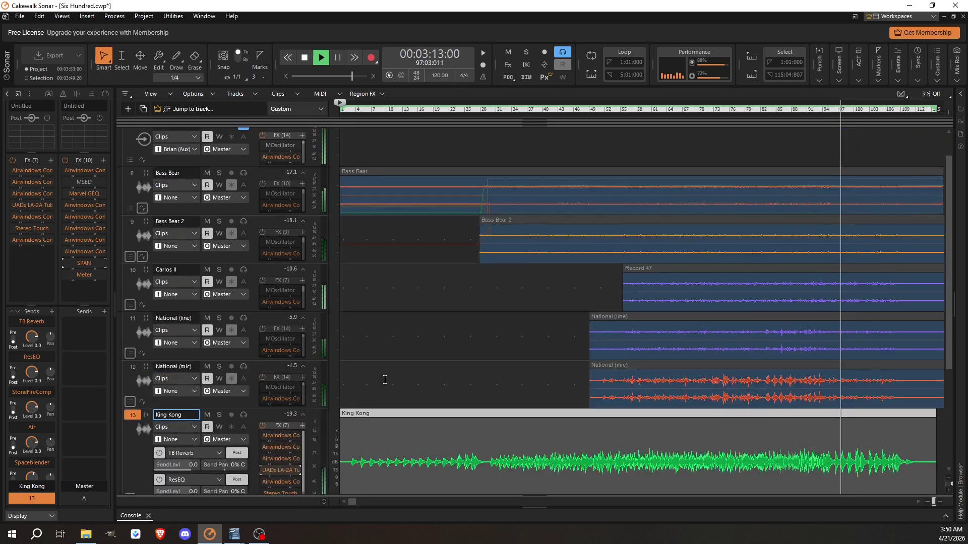
pyautogui.scroll(1, 384, 380)
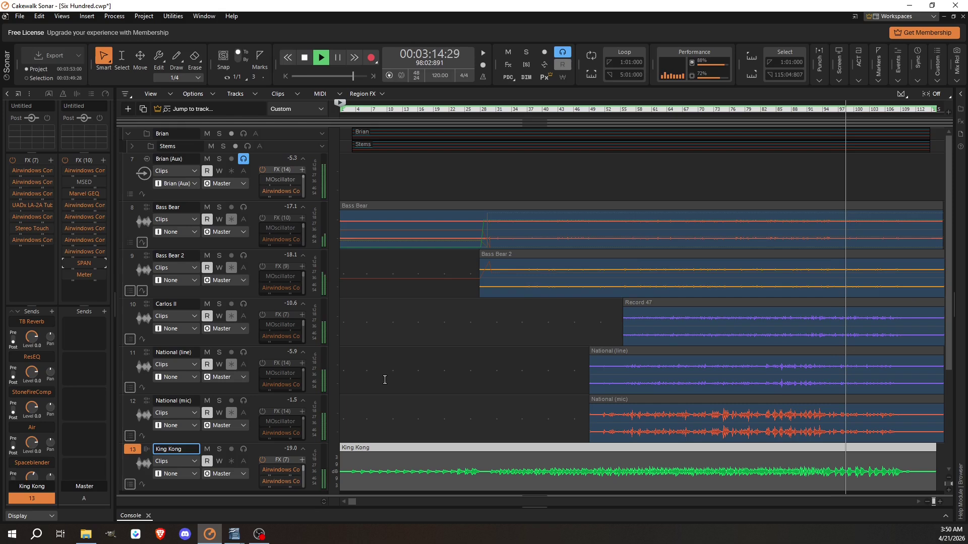